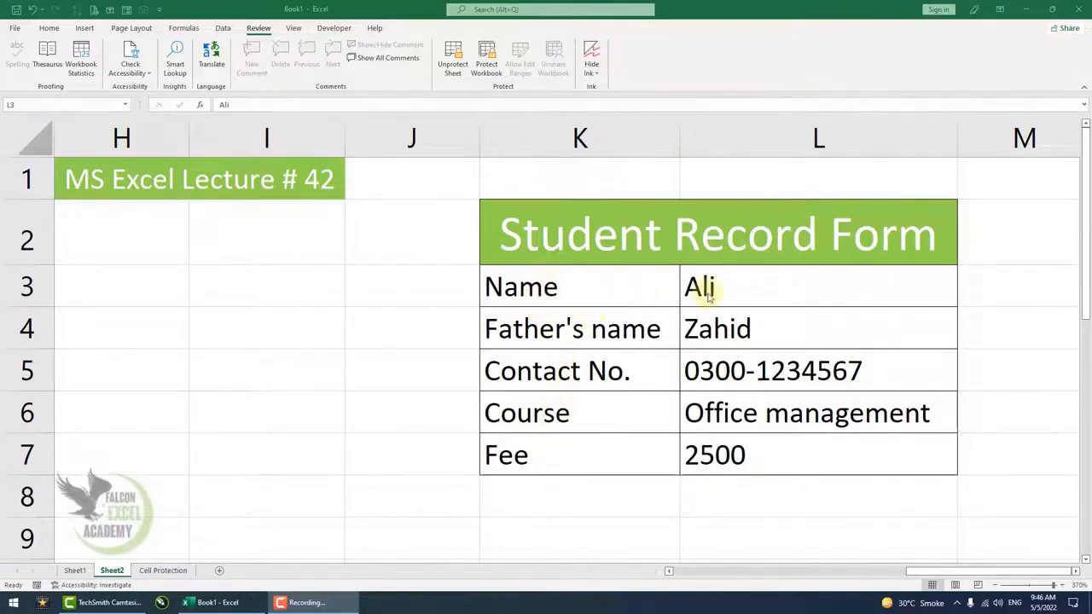
# Try to clear the fee value in cell L7 of the protected Student Record Form.
pyautogui.moveTo(708, 294); pyautogui.dragTo(715, 413)
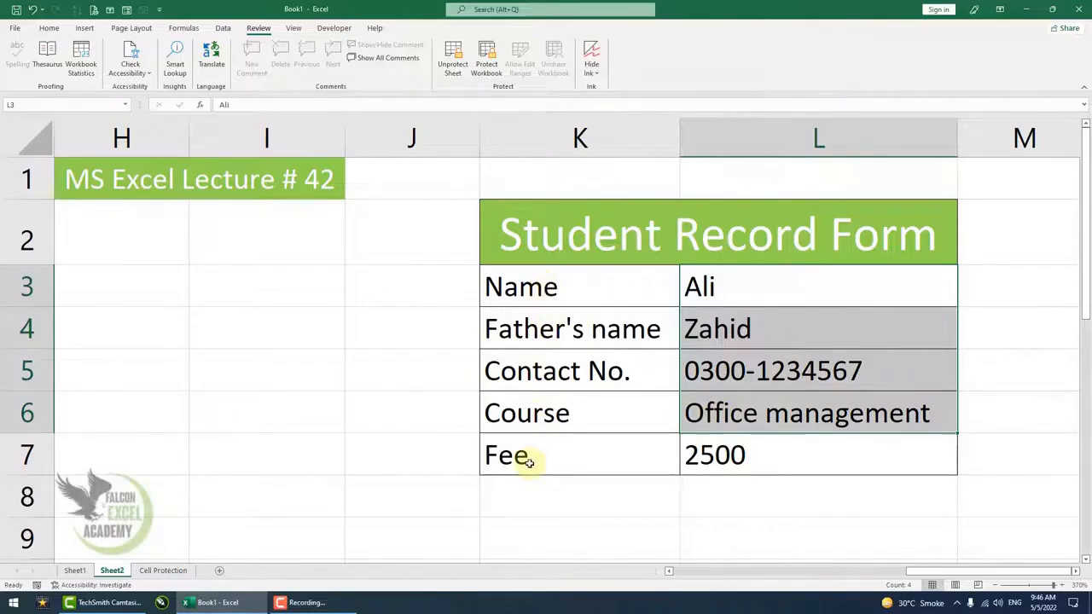
pyautogui.click(738, 461)
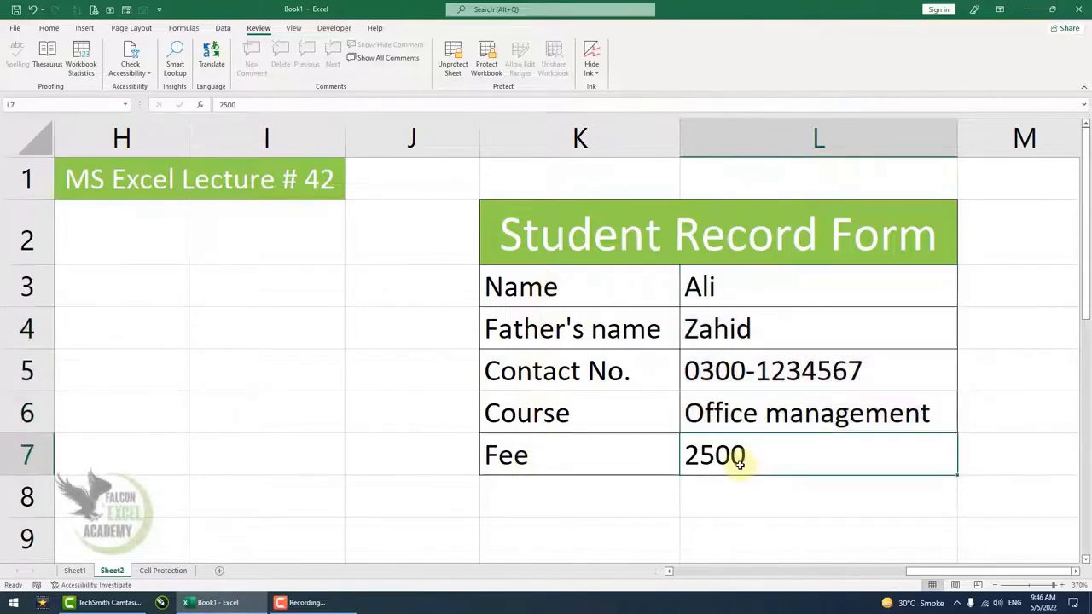
pyautogui.click(725, 490)
pyautogui.click(731, 456)
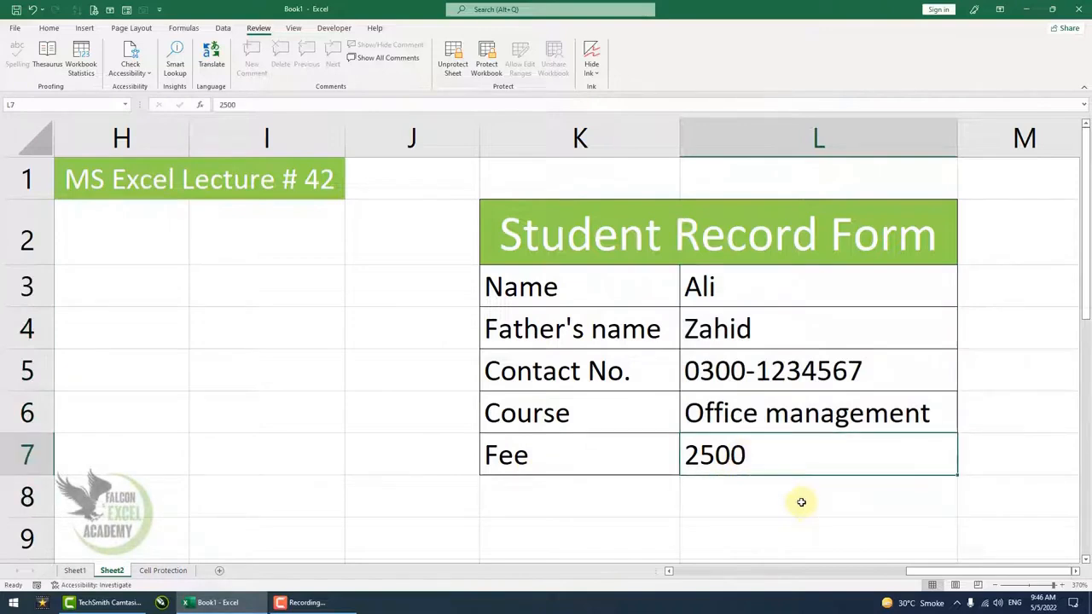
pyautogui.press('Delete')
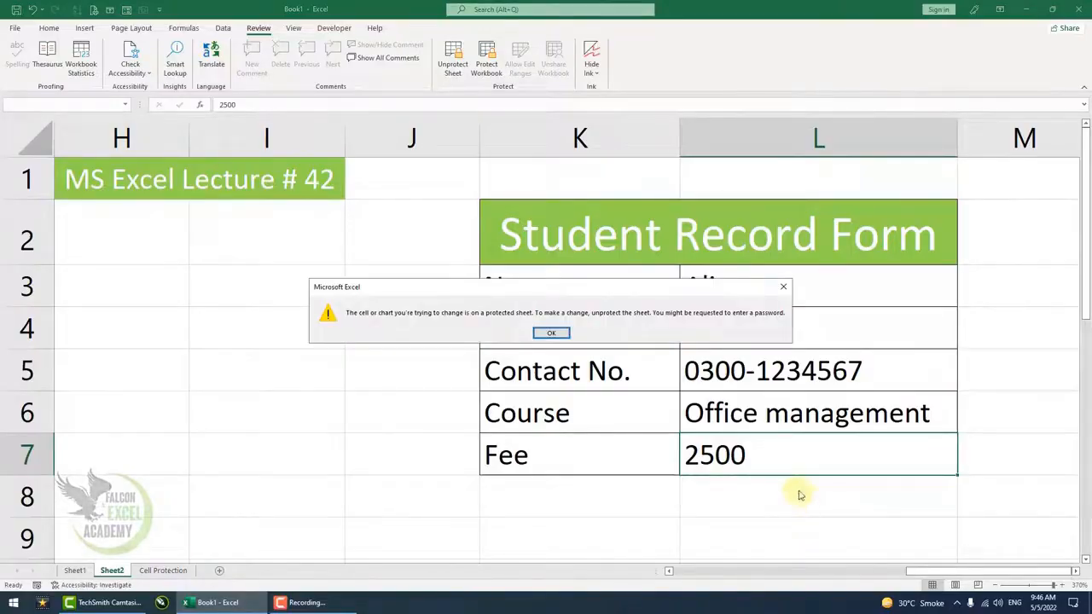
pyautogui.press('Return')
# Replace the student's name in L3 and the father's name in L4 with new names.
pyautogui.click(723, 290)
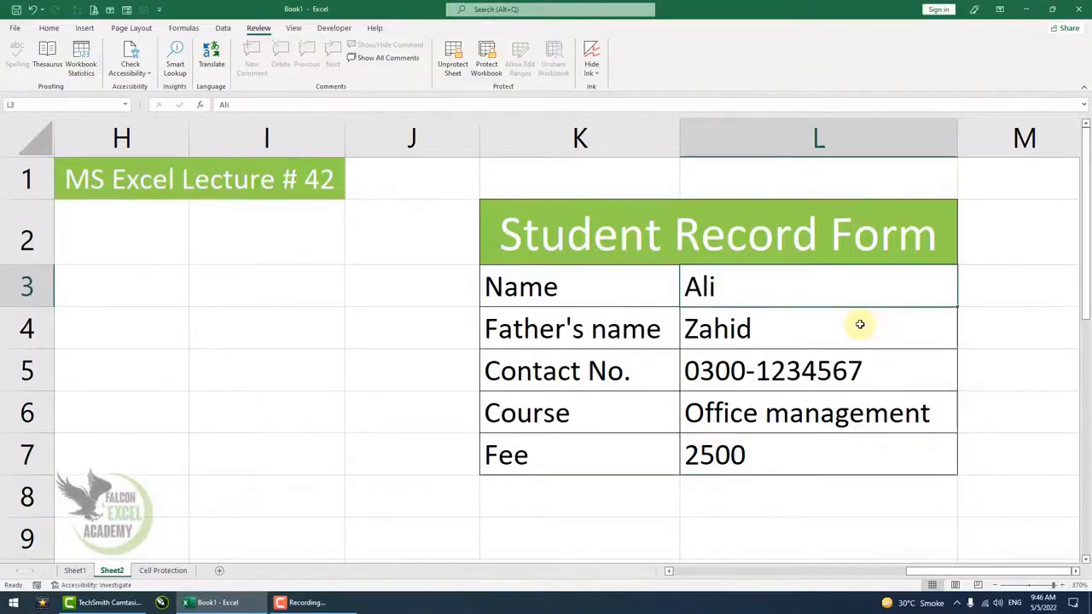
pyautogui.write('Zahid')
pyautogui.press('Return')
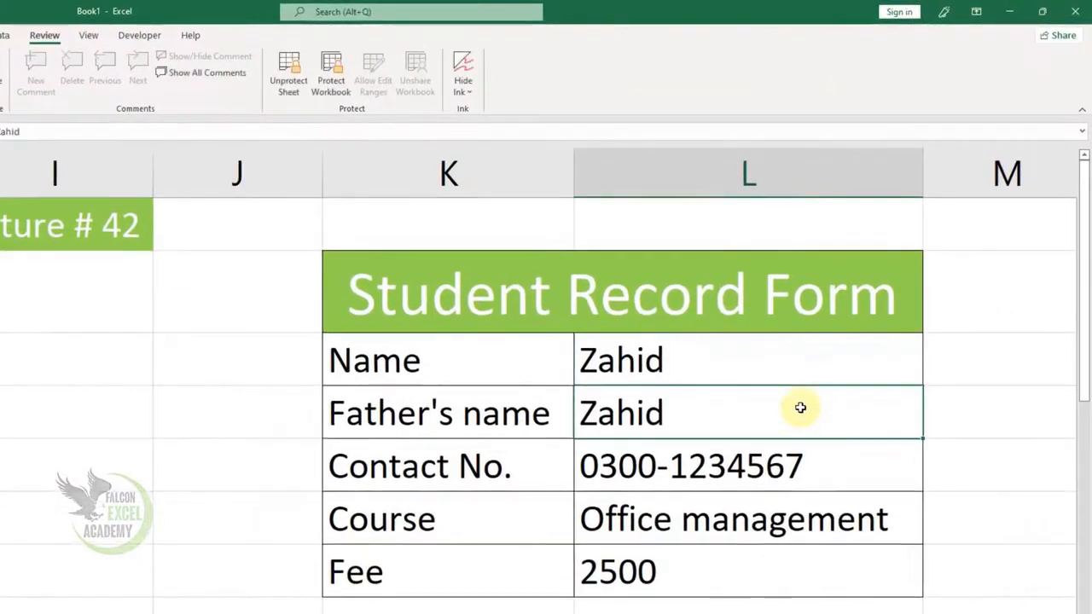
pyautogui.write('Kashif')
pyautogui.press('Return')
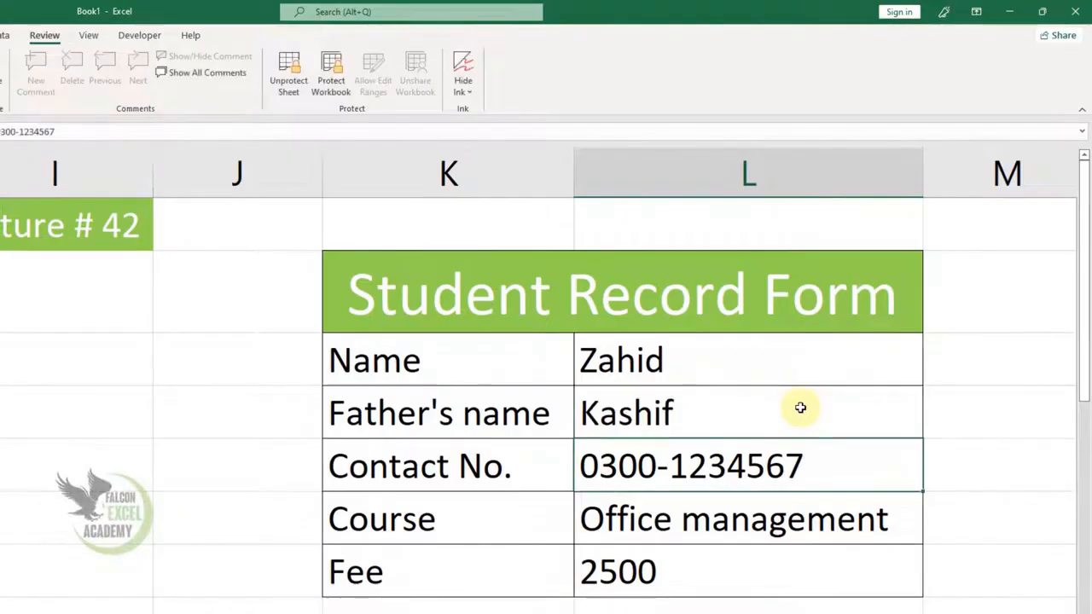
# Enter a new contact number in L5 and change the course in L6 to Graphics.
pyautogui.write('0321-1234567')
pyautogui.press('Return')
pyautogui.write('Graphics')
pyautogui.press('Return')
# Test the sheet protection by trying to enter "a" in empty cells I6 and M4 beside the form.
pyautogui.moveTo(675, 361); pyautogui.dragTo(666, 508)
pyautogui.click(87, 488)
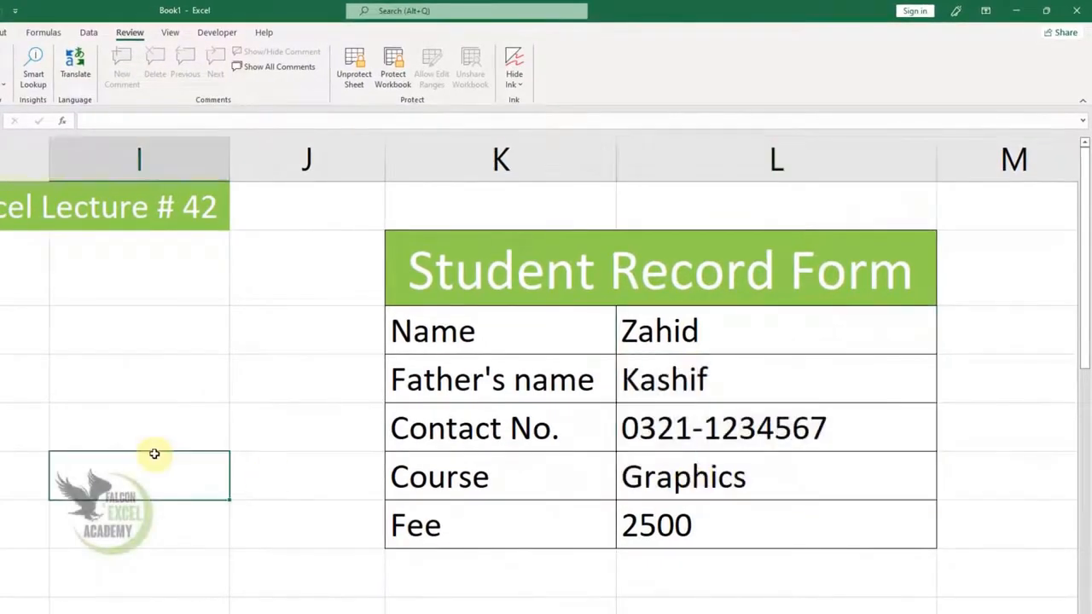
pyautogui.press('a')
pyautogui.press('Return')
pyautogui.click(967, 385)
pyautogui.press('a')
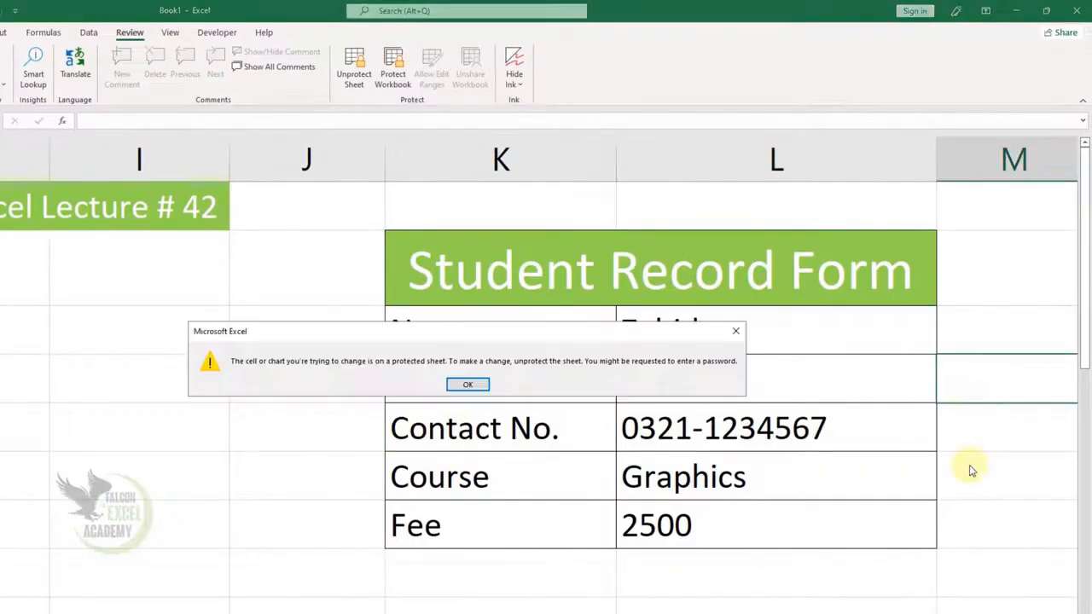
pyautogui.press('Return')
# Check that the Name label is locked while the form's entry cells L3:L6 can be edited.
pyautogui.click(418, 329)
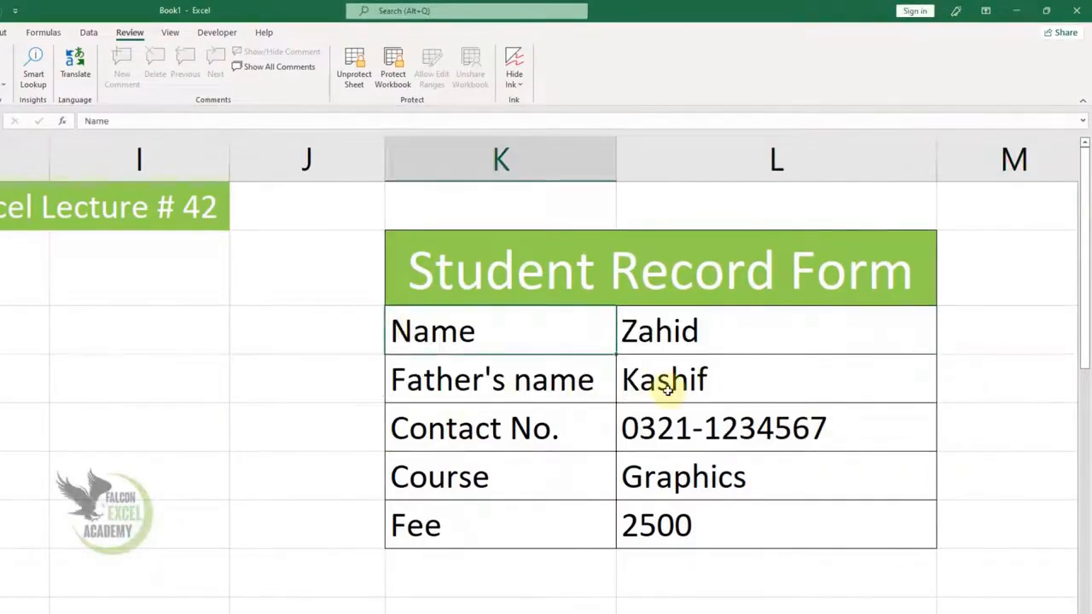
pyautogui.doubleClick(667, 388)
pyautogui.press('Return')
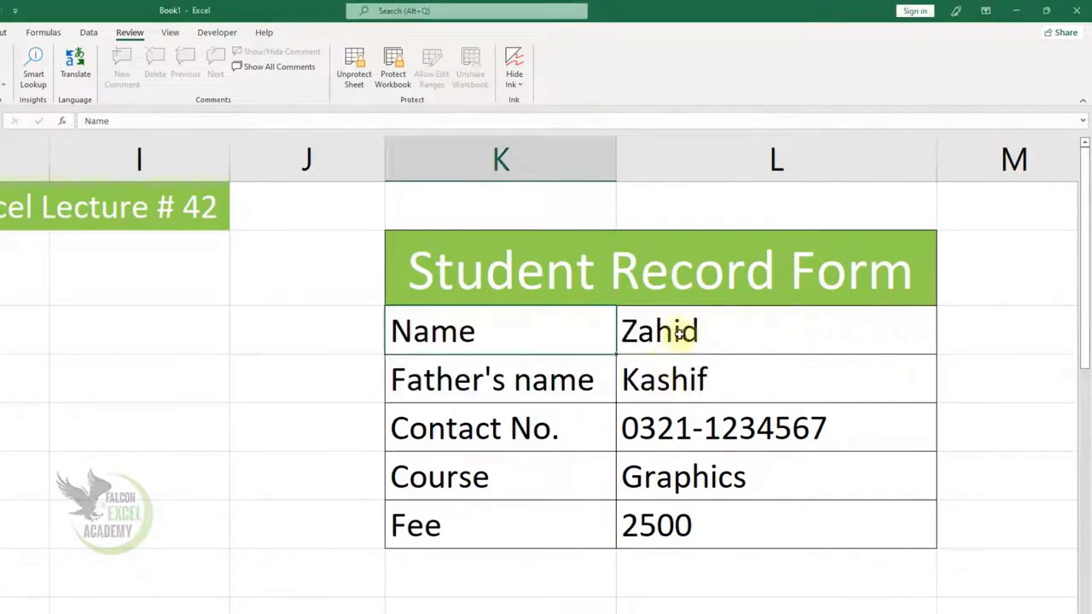
pyautogui.moveTo(682, 334); pyautogui.dragTo(672, 472)
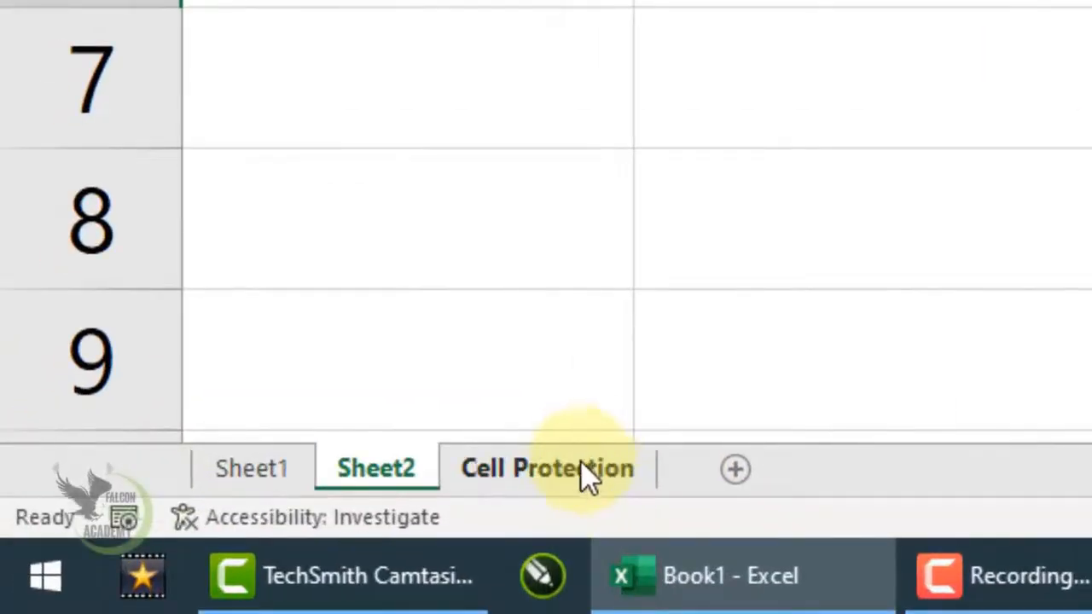
# Switch to the Cell Protection sheet and check whether its Contact No. label can be edited.
pyautogui.click(560, 474)
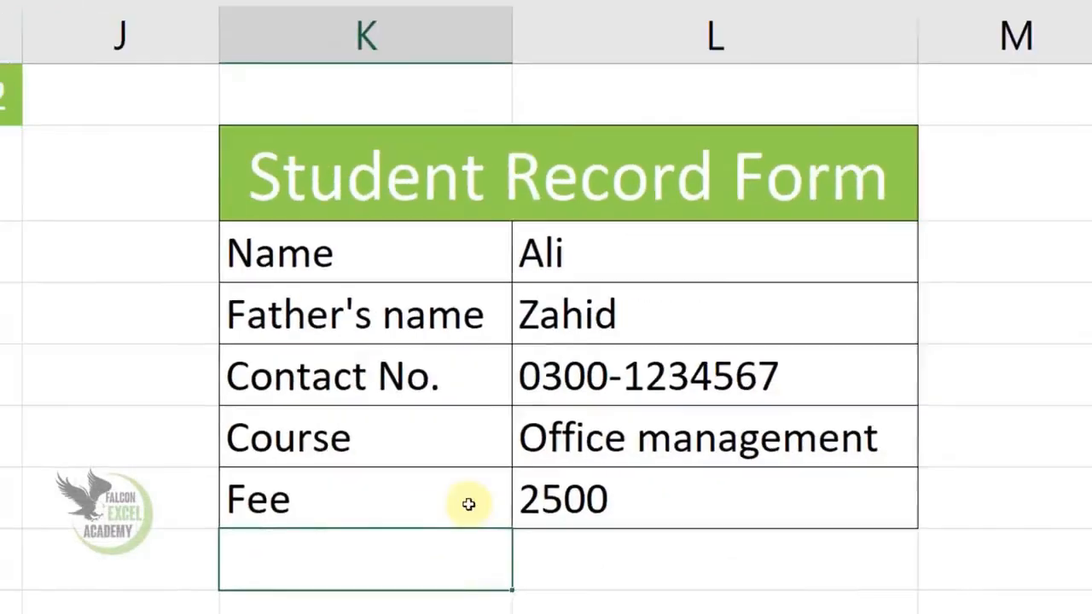
pyautogui.click(300, 438)
pyautogui.click(350, 375)
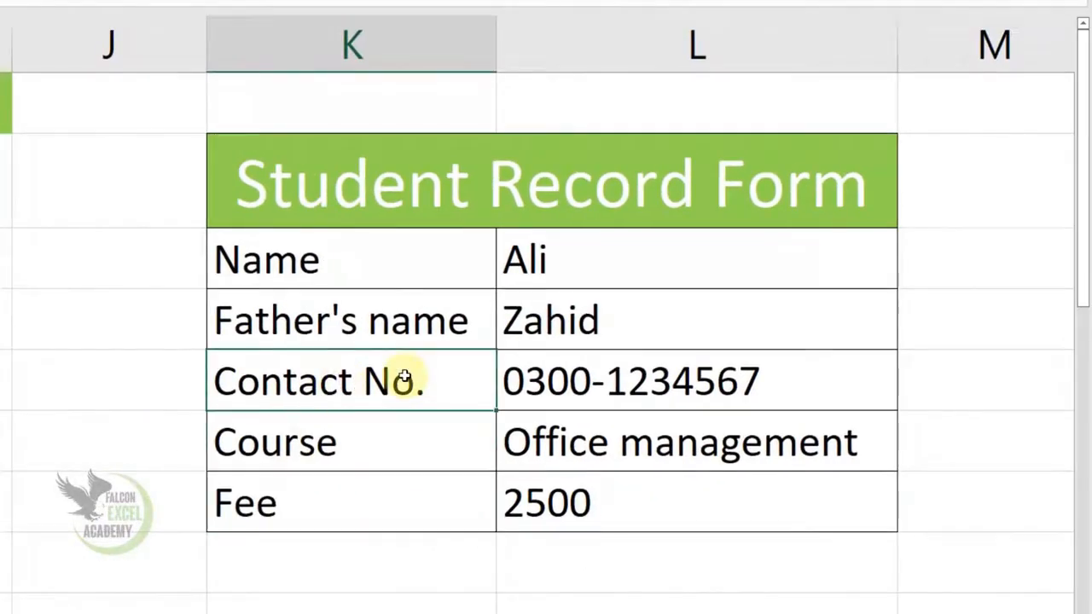
pyautogui.press('F2')
pyautogui.press('Escape')
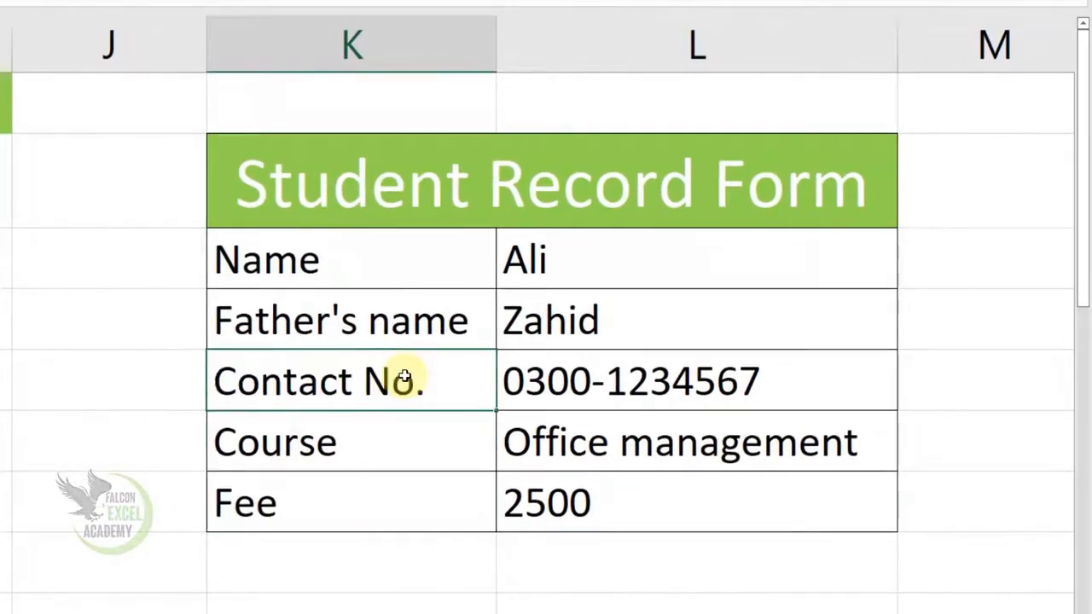
pyautogui.moveTo(616, 259); pyautogui.dragTo(622, 438)
pyautogui.moveTo(578, 256); pyautogui.dragTo(592, 440)
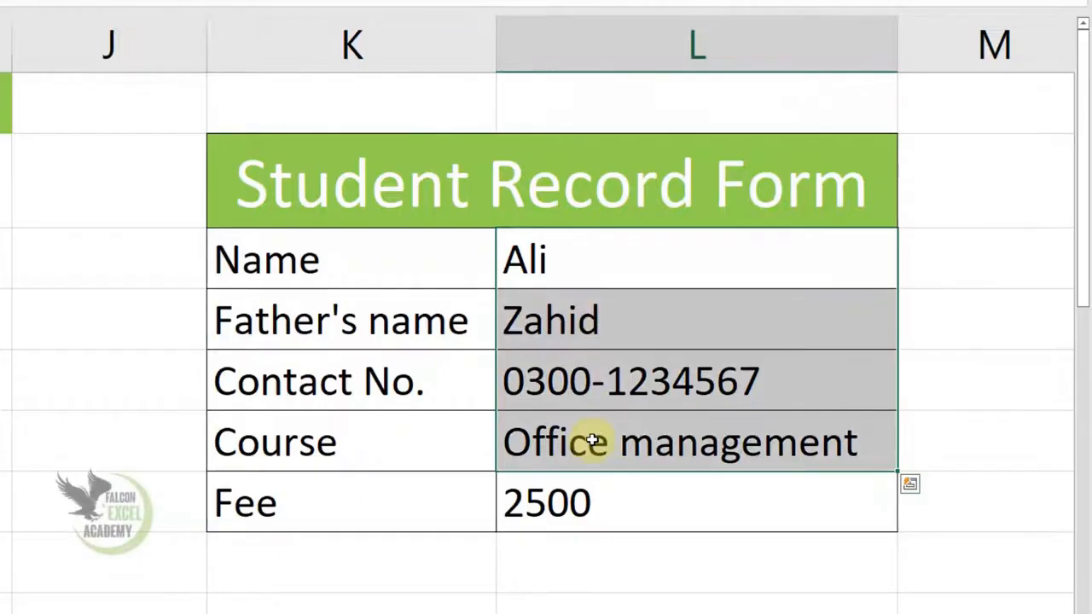
pyautogui.moveTo(560, 253); pyautogui.dragTo(557, 428)
pyautogui.hotkey('ctrl', '1')
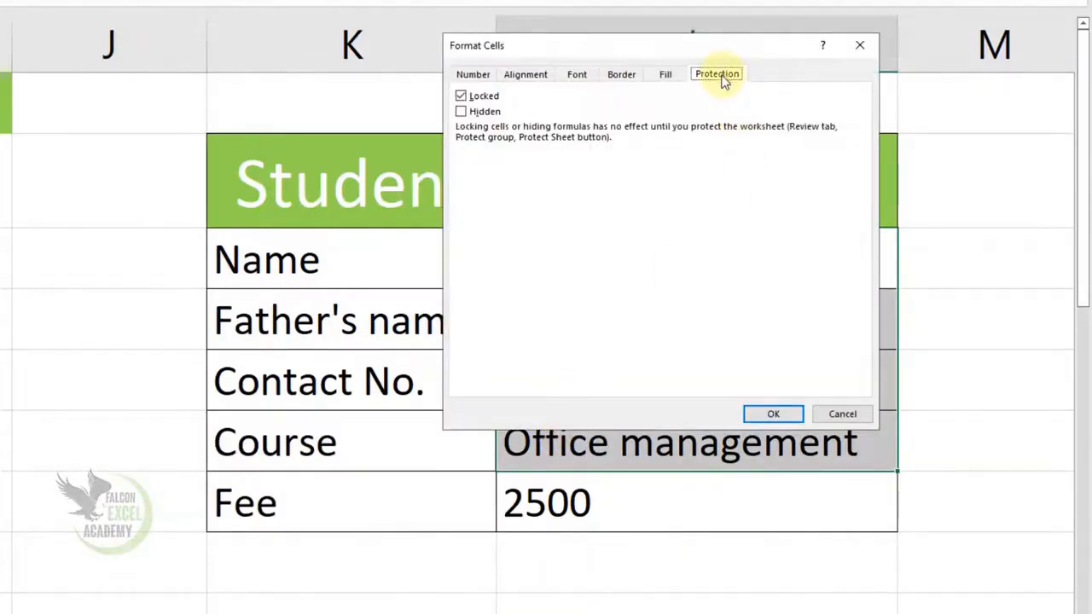
pyautogui.press('Escape')
# Unlock the form's entry cells L3:L6 by turning off their Locked protection setting.
pyautogui.click(539, 256)
pyautogui.moveTo(540, 320); pyautogui.dragTo(541, 451)
pyautogui.rightClick(541, 331)
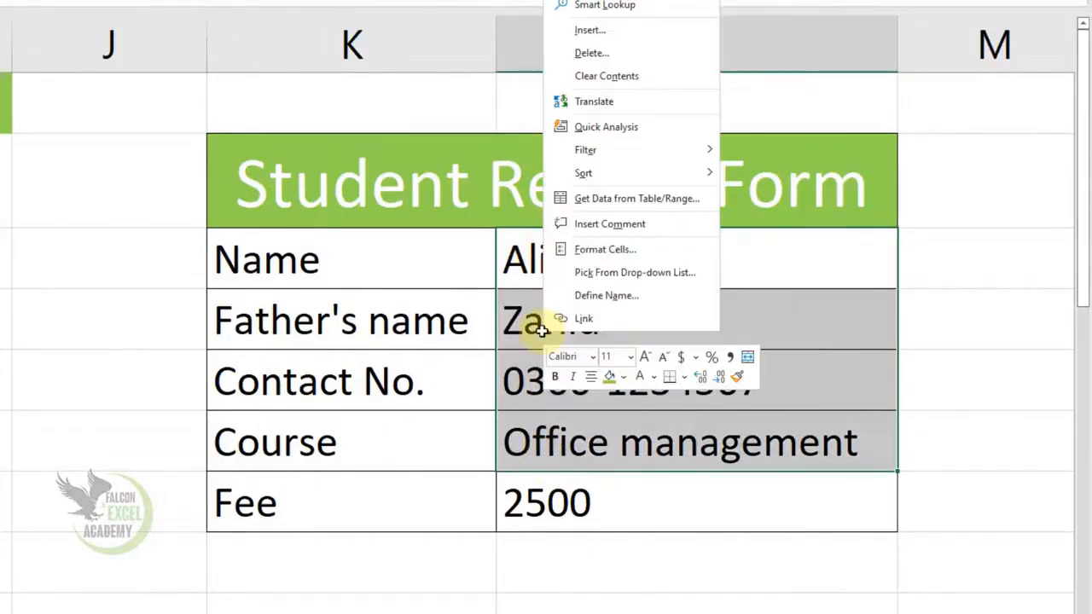
pyautogui.click(591, 250)
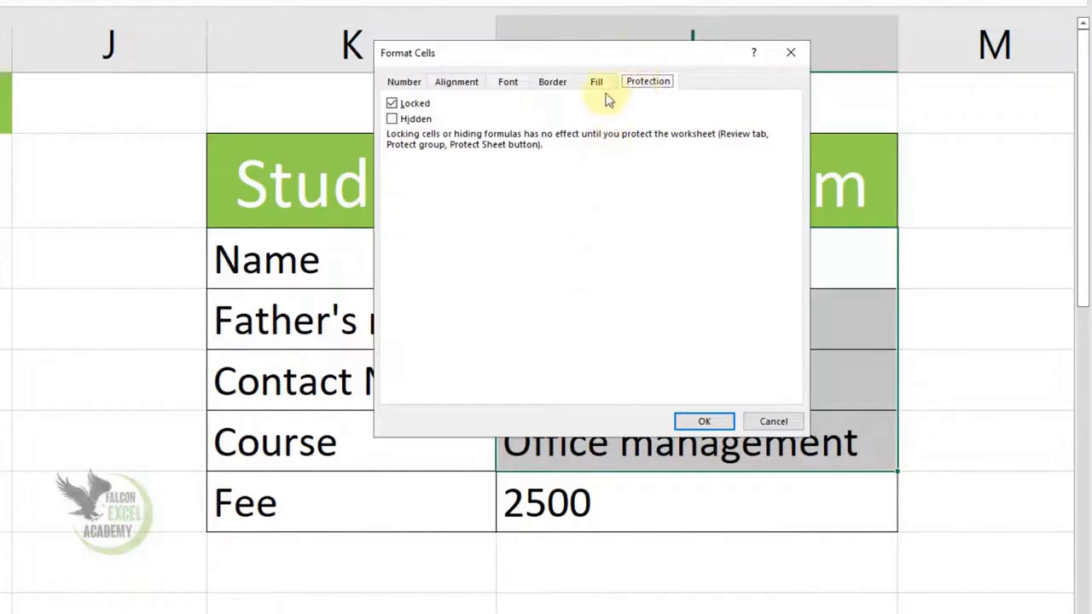
pyautogui.click(392, 104)
pyautogui.click(702, 422)
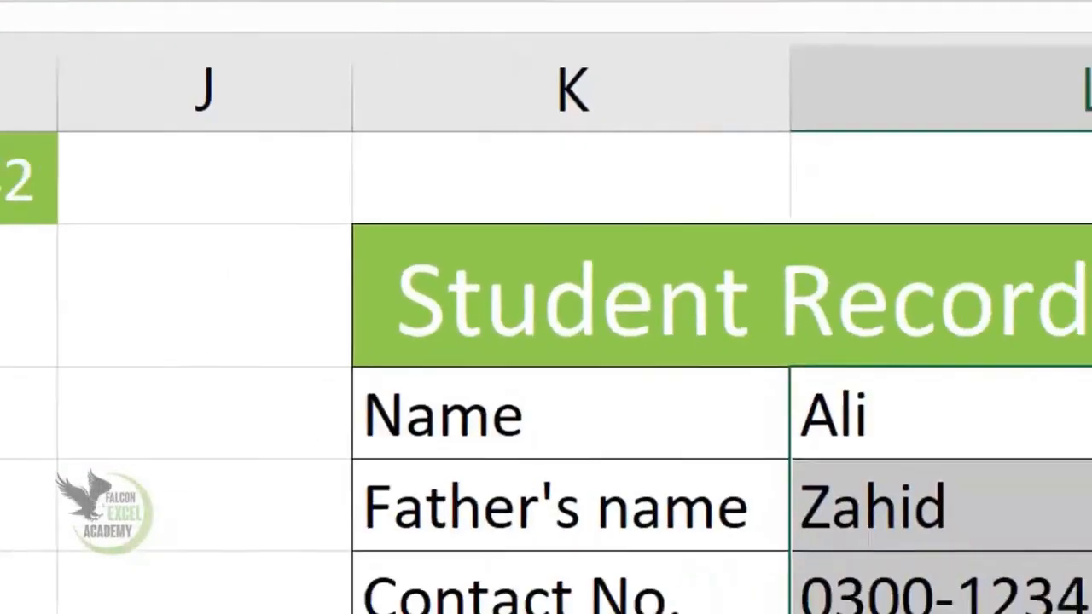
# Protect the sheet with a password, still allowing selection of locked and unlocked cells, and re-enter the password to confirm.
pyautogui.click(714, 157)
pyautogui.moveTo(747, 66); pyautogui.dragTo(248, 118)
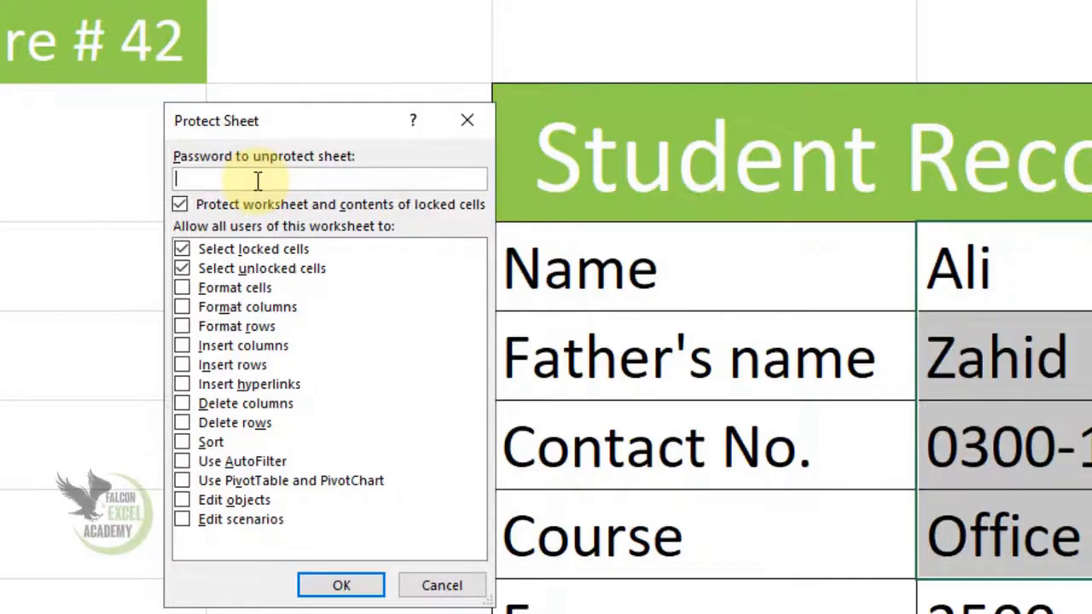
pyautogui.write('123')
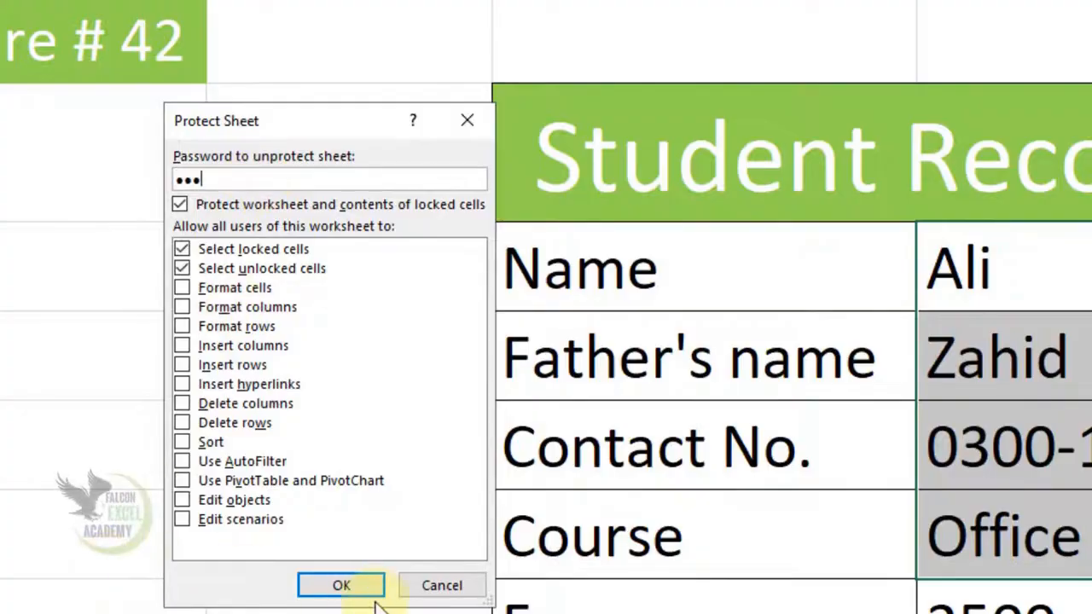
pyautogui.click(341, 585)
pyautogui.write('123')
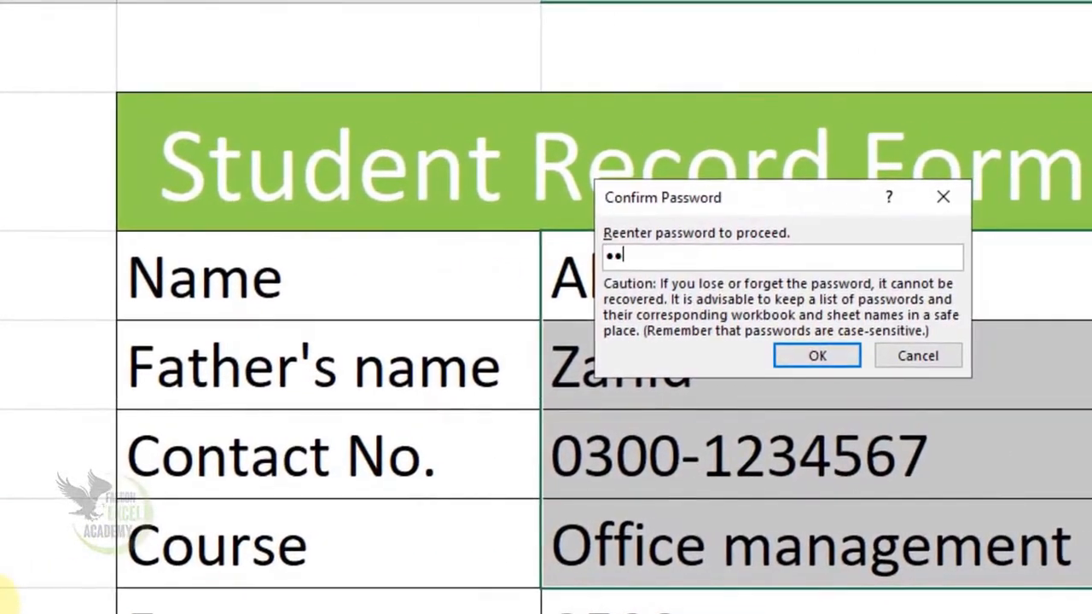
pyautogui.click(817, 356)
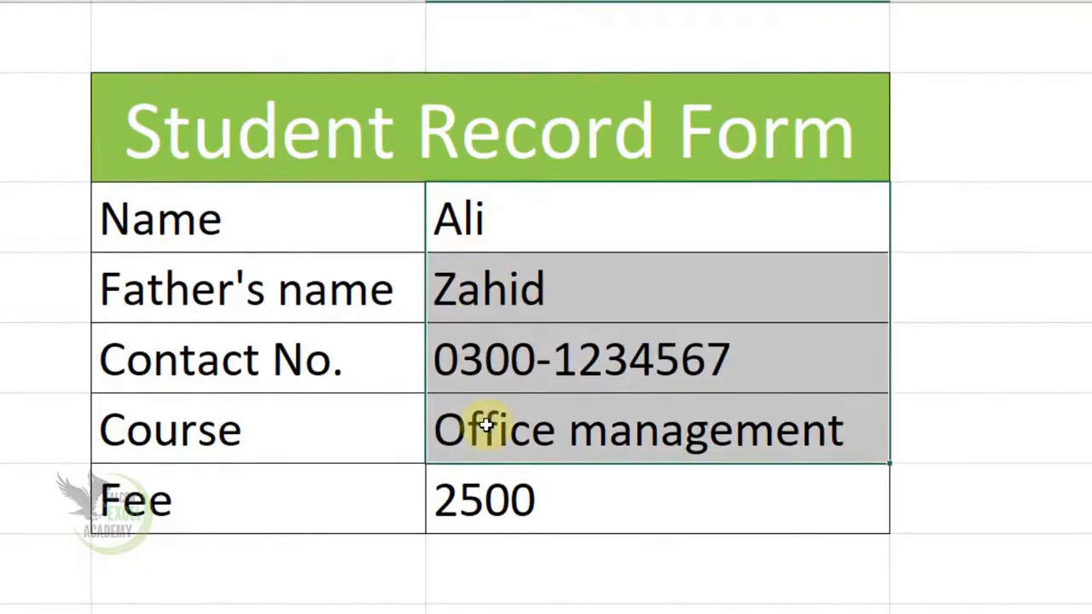
# Test the protection by trying to edit the fee value in L7 and the Name label in K3.
pyautogui.click(594, 513)
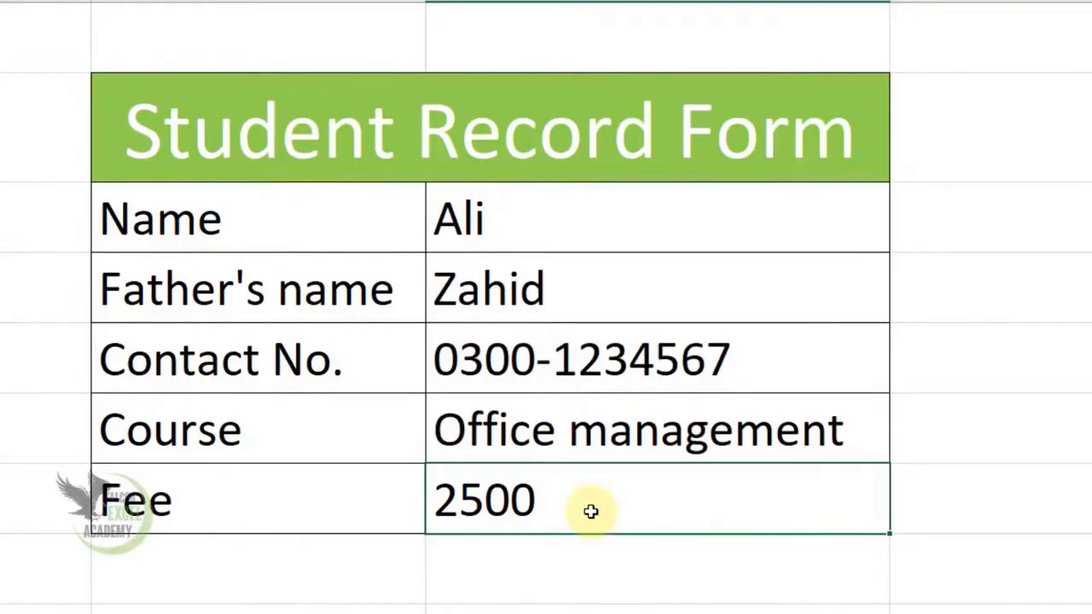
pyautogui.doubleClick(591, 511)
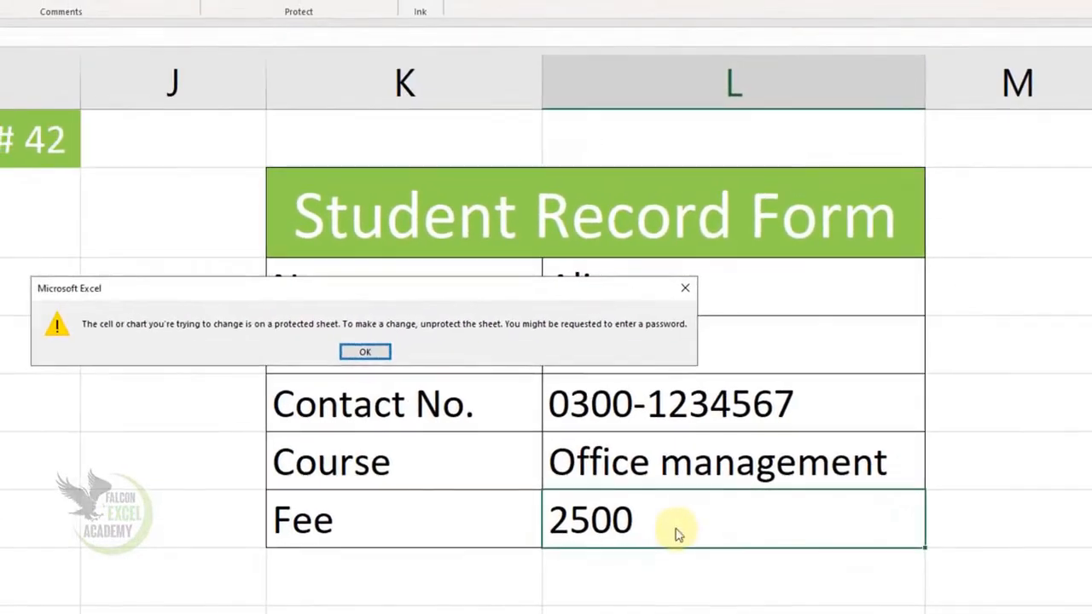
pyautogui.press('Return')
pyautogui.click(407, 291)
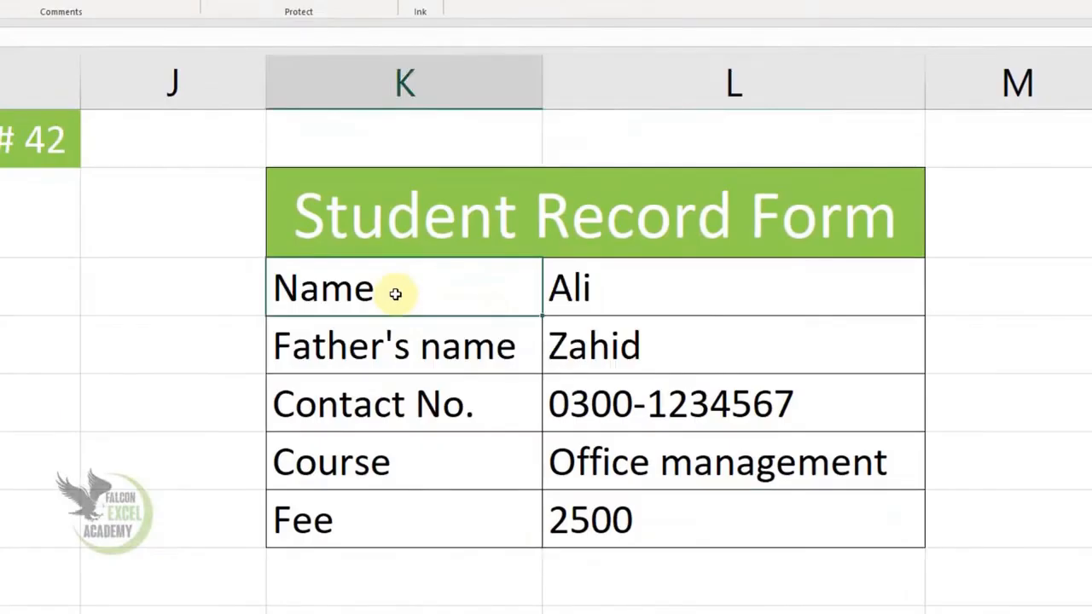
pyautogui.doubleClick(395, 293)
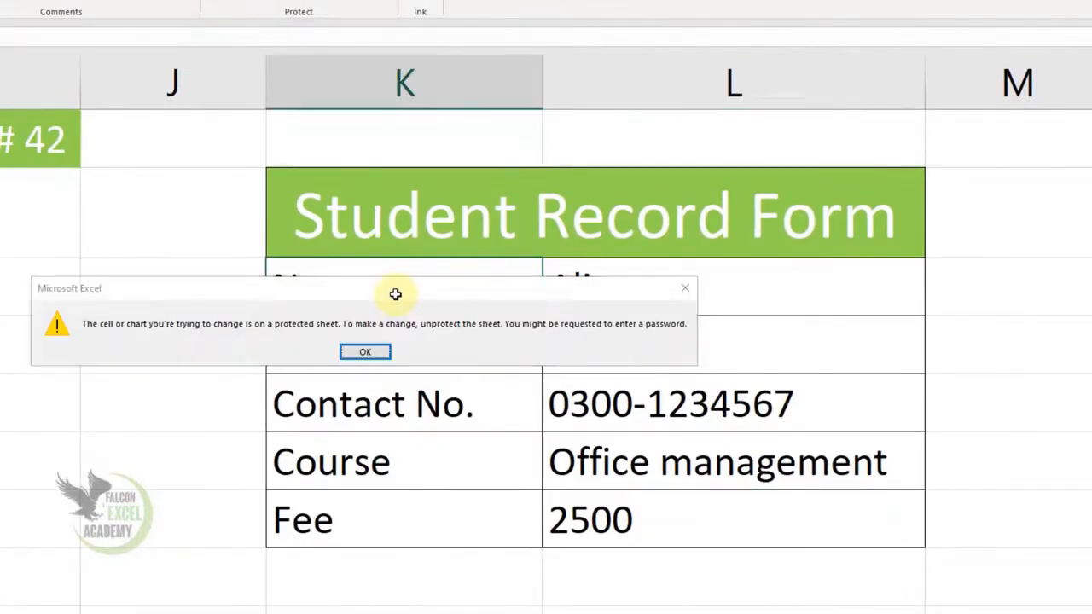
pyautogui.press('Return')
# Replace the student's name in the unlocked cell L3.
pyautogui.click(607, 304)
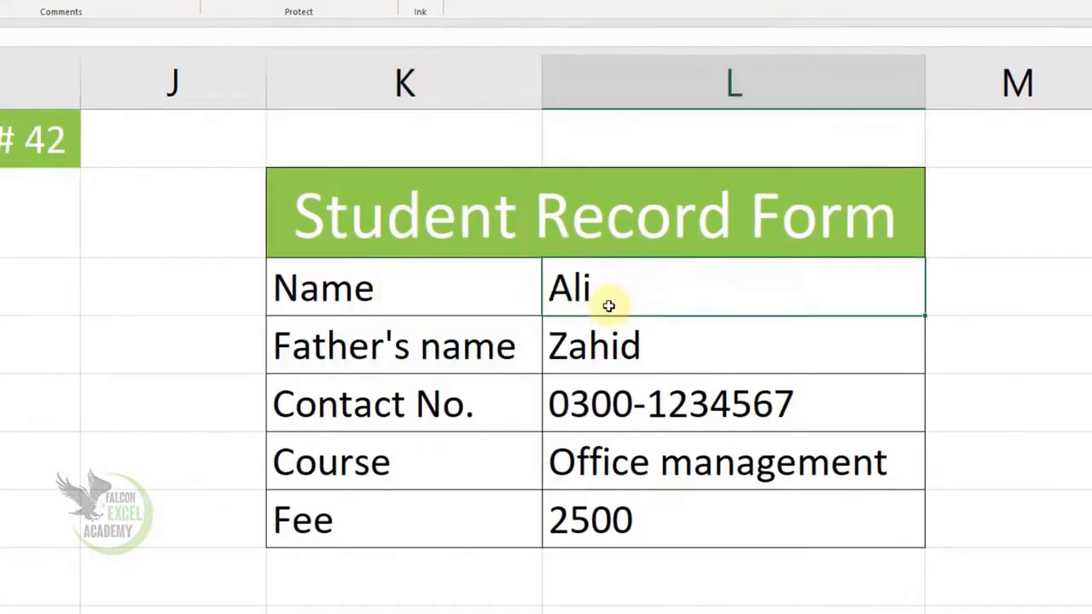
pyautogui.doubleClick(608, 305)
pyautogui.press('BackSpace')
pyautogui.press('BackSpace')
pyautogui.press('BackSpace')
pyautogui.write('Younis')
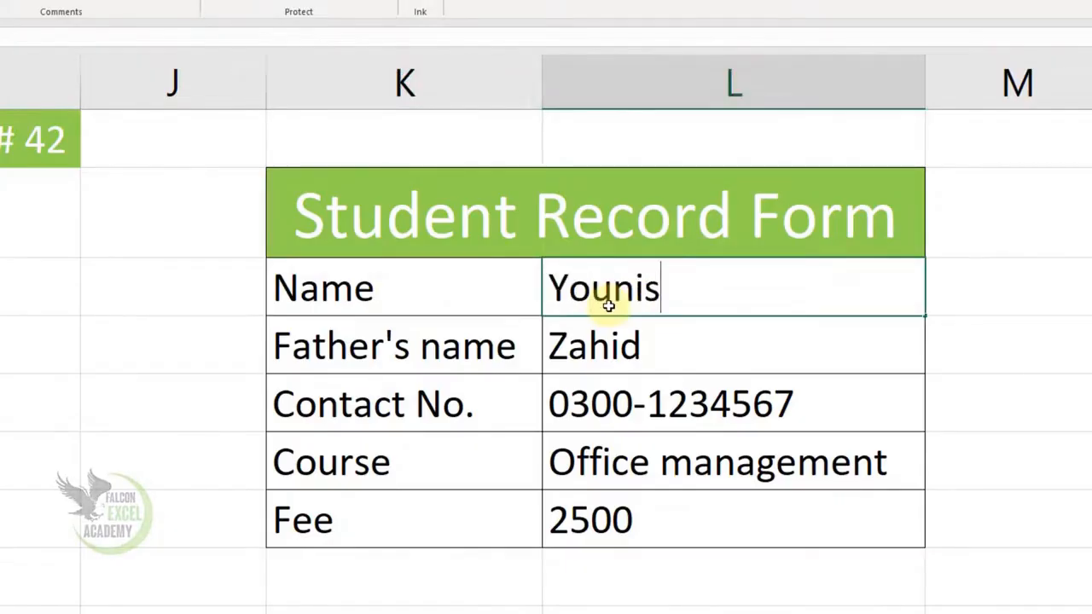
# Replace the father's name in the unlocked cell L4.
pyautogui.click(612, 361)
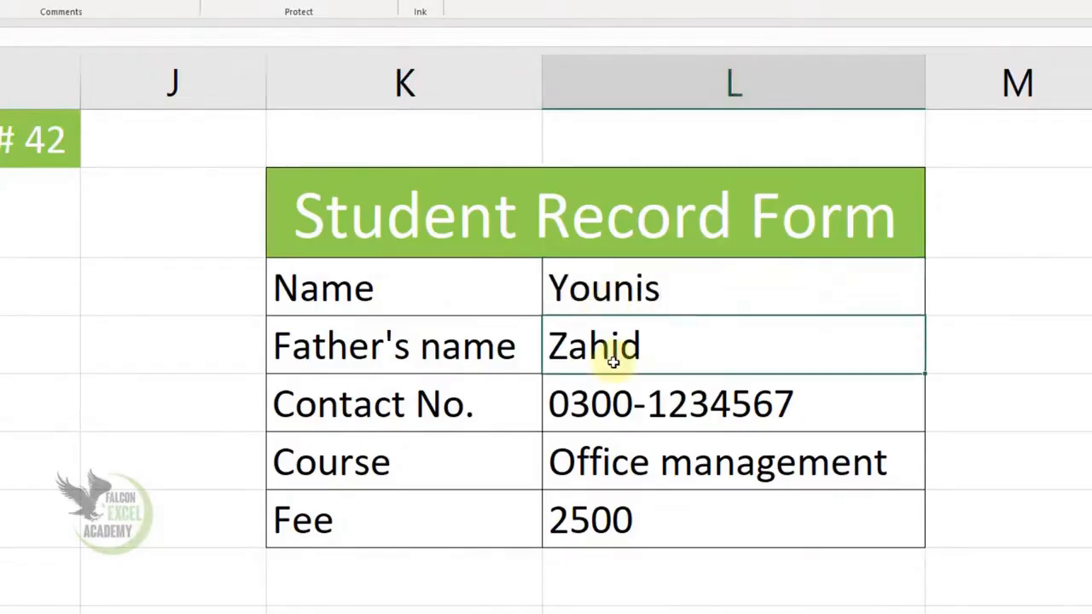
pyautogui.doubleClick(612, 361)
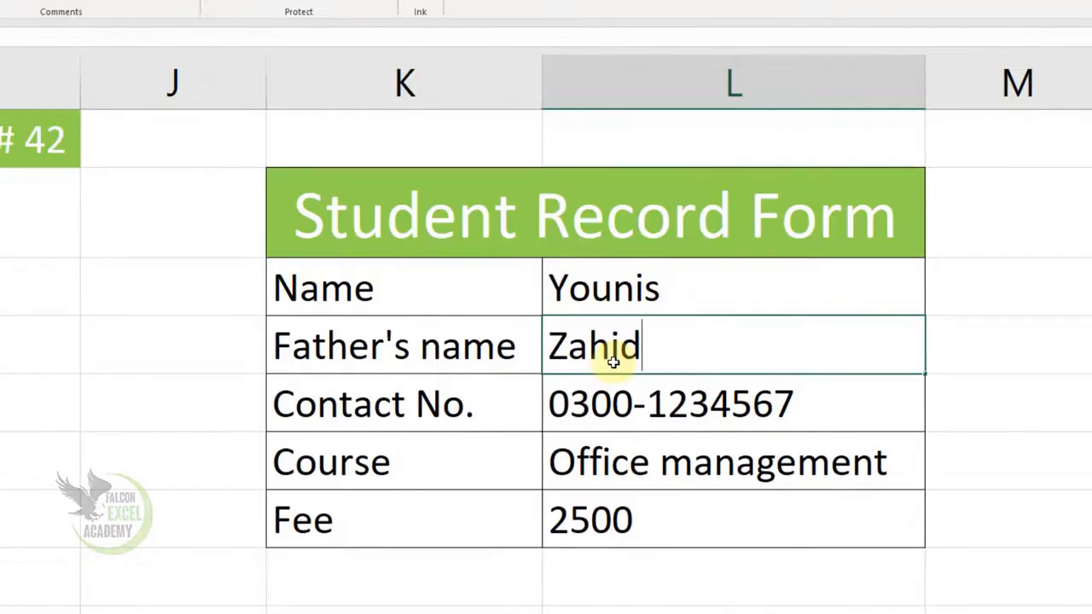
pyautogui.press('BackSpace')
pyautogui.press('BackSpace')
pyautogui.press('BackSpace')
pyautogui.press('BackSpace')
pyautogui.press('BackSpace')
pyautogui.write('Tahir')
pyautogui.press('Return')
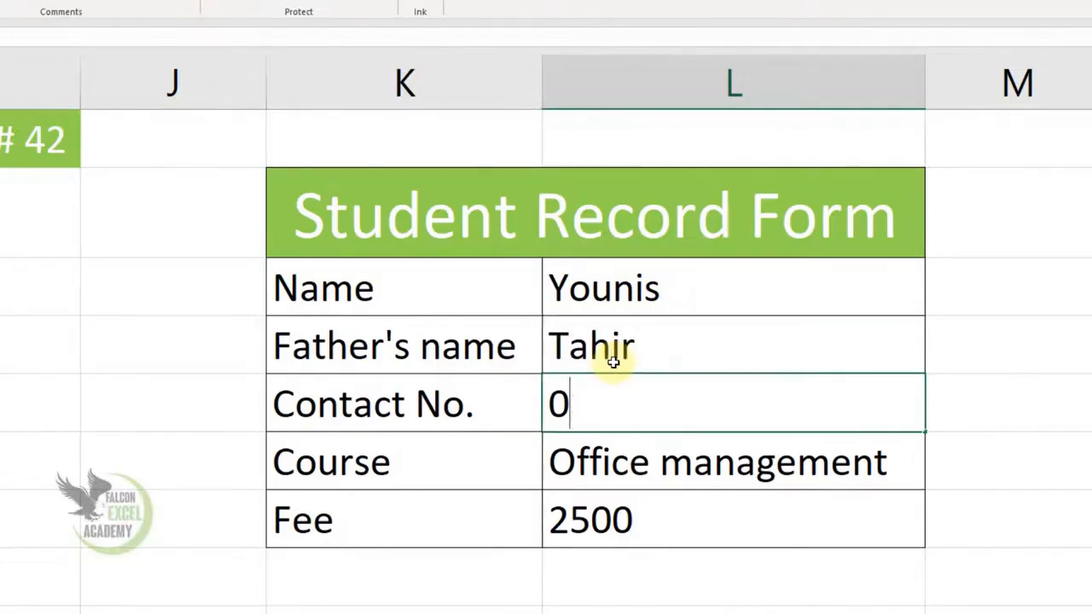
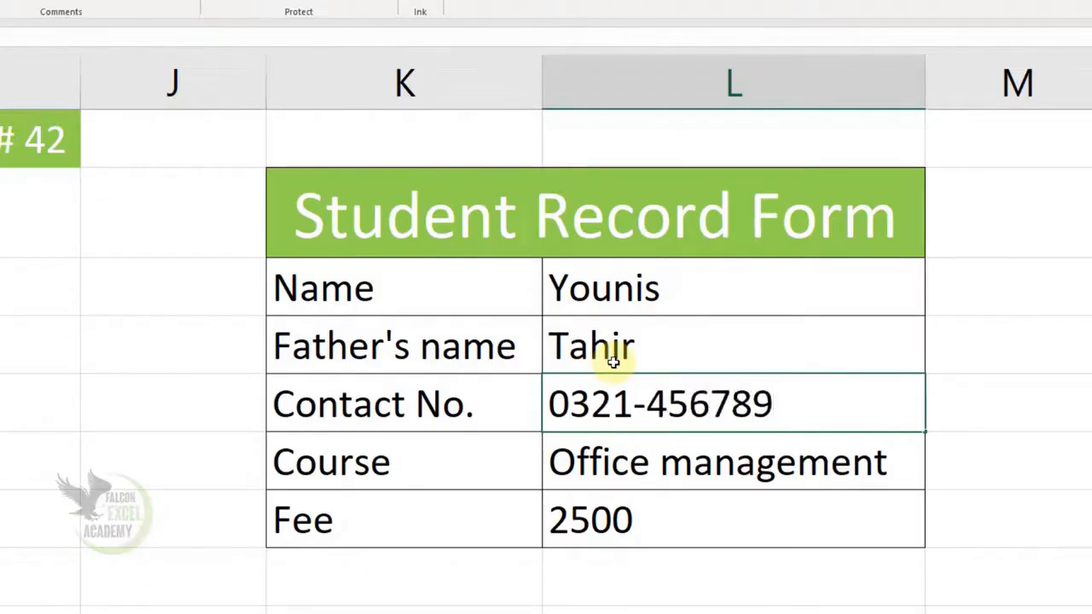
# Enter a new contact number in the unlocked cell L5.
pyautogui.press('Return')
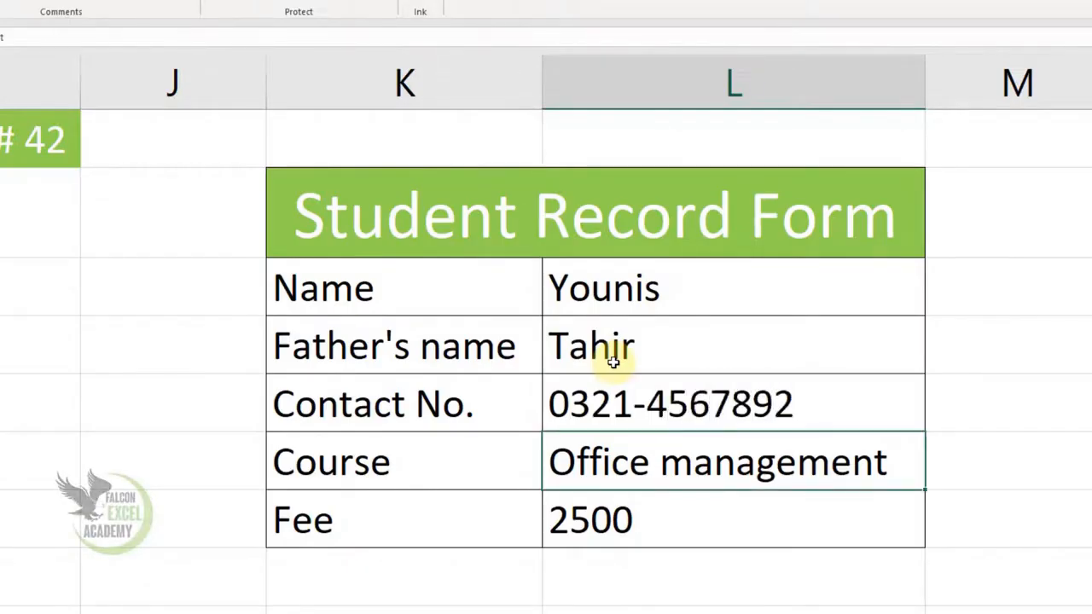